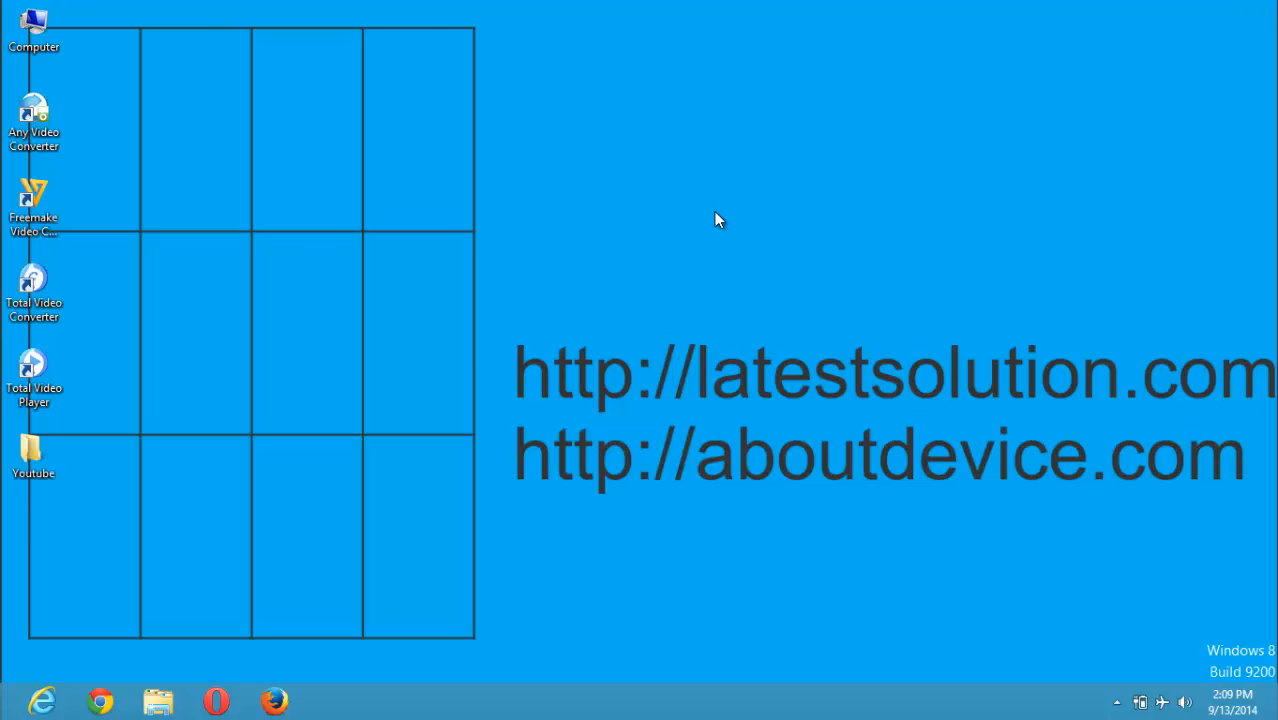
# Step: Launch Total Video Converter from the desktop and continue as an unregistered trial user
pyautogui.click(44, 323)
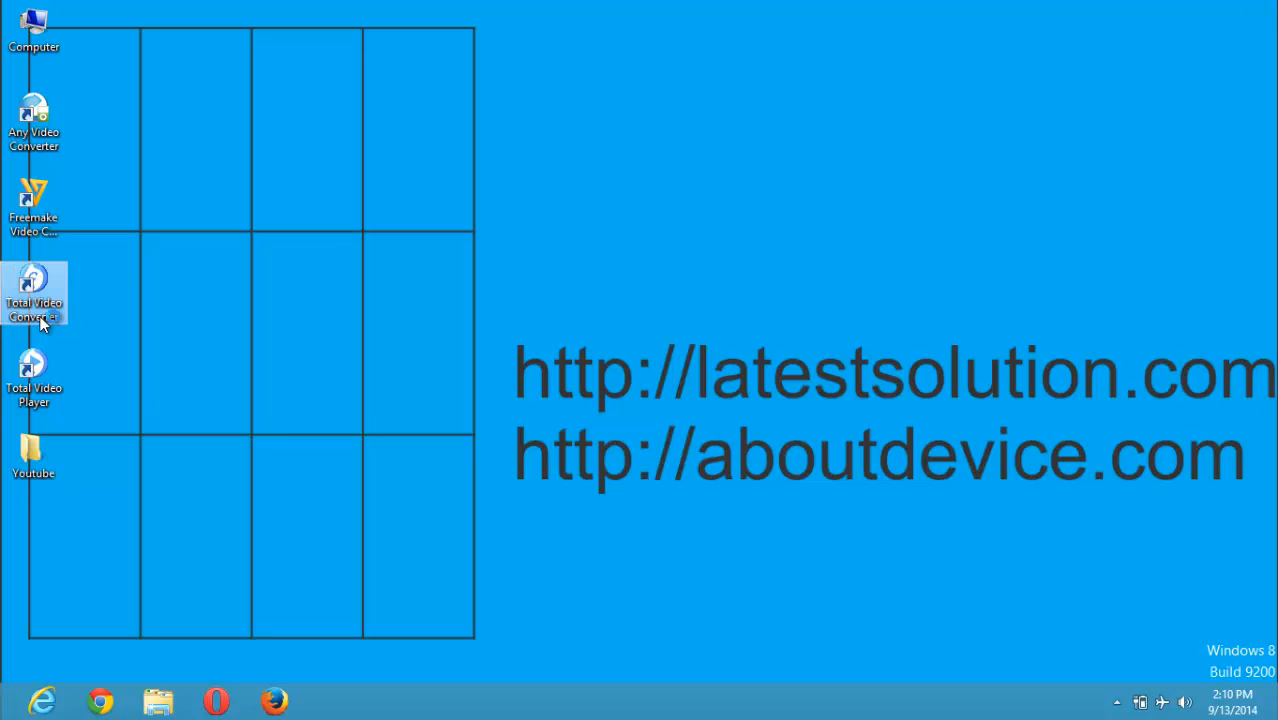
pyautogui.doubleClick(44, 323)
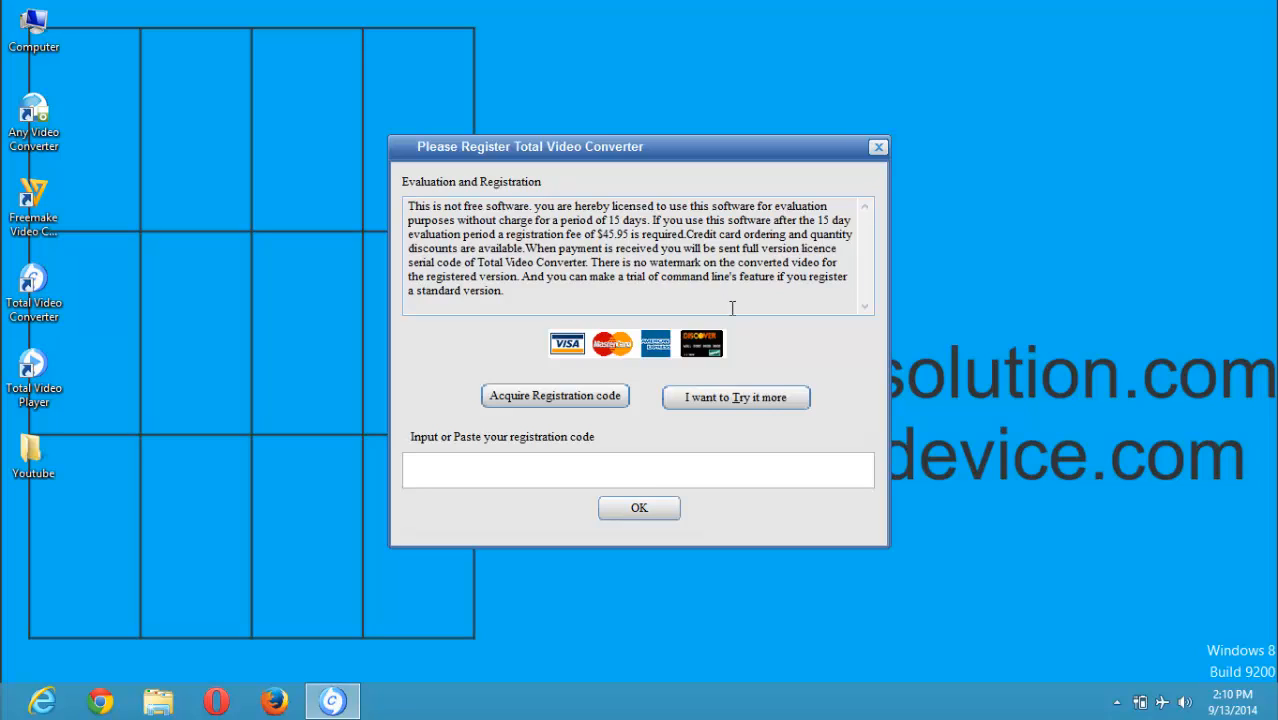
pyautogui.click(734, 397)
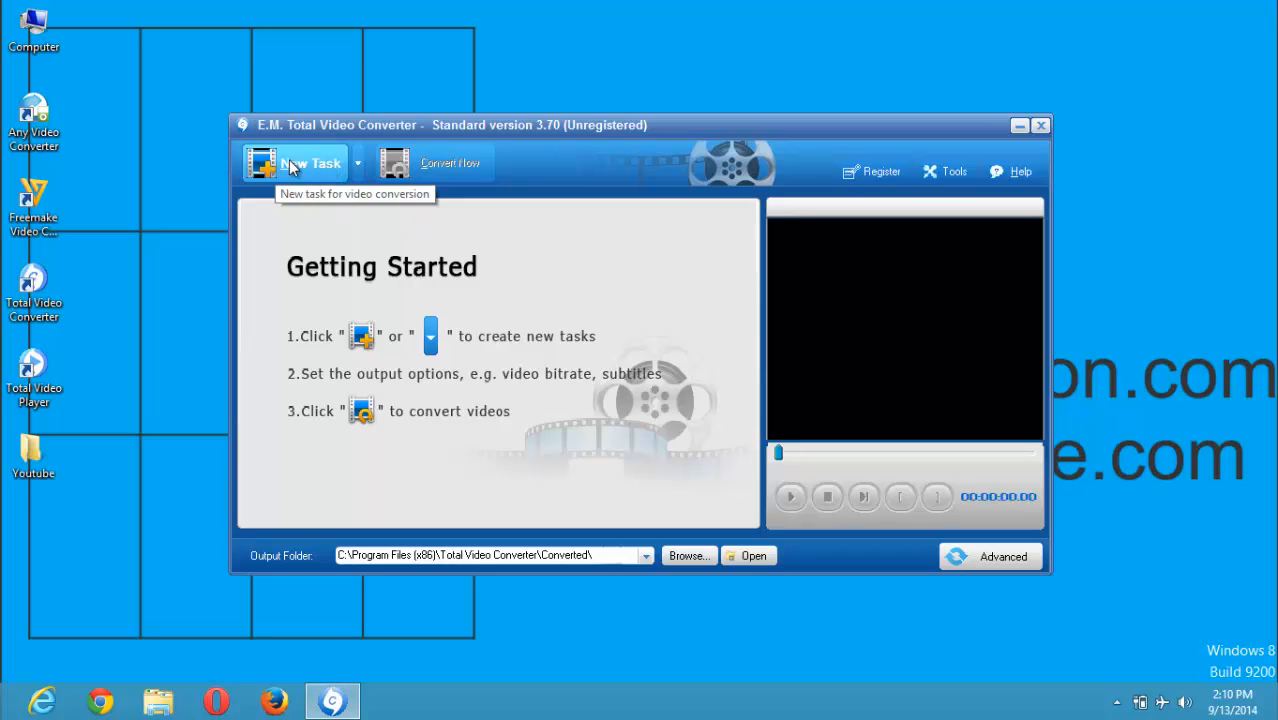
# Step: Start a new task and browse from the C: drive into the Users folder
pyautogui.click(292, 167)
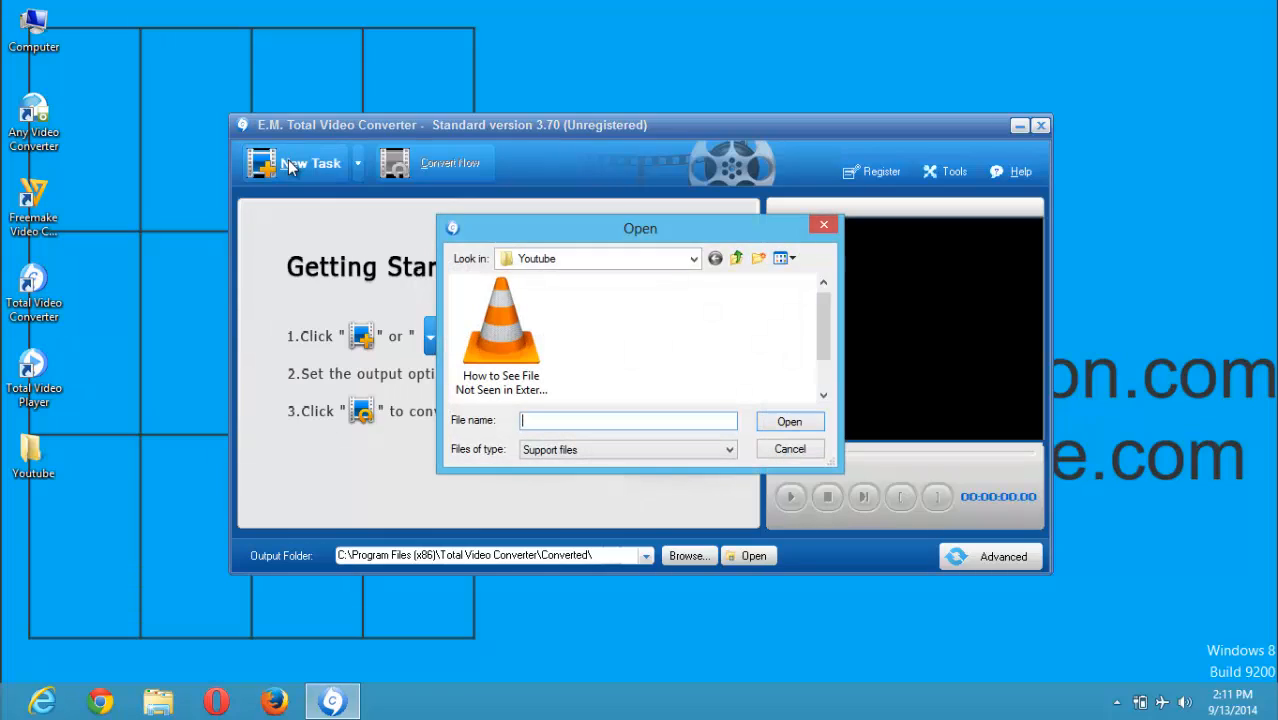
pyautogui.click(695, 258)
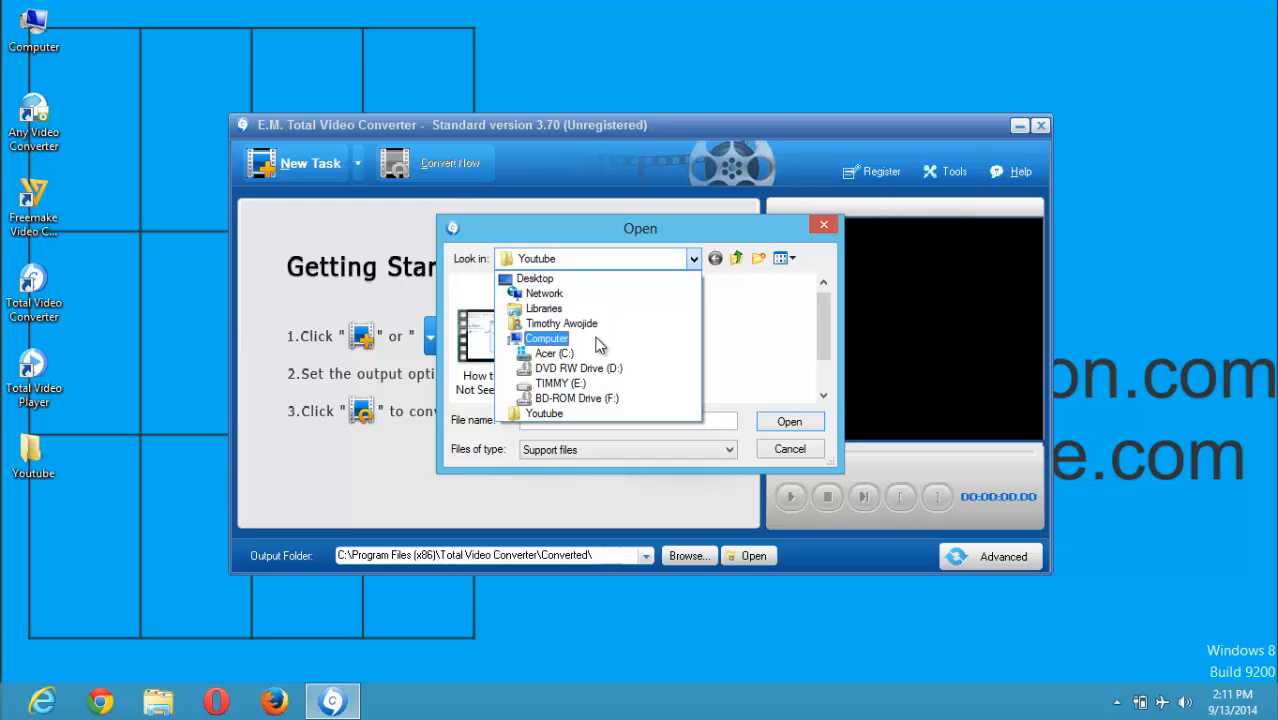
pyautogui.click(568, 355)
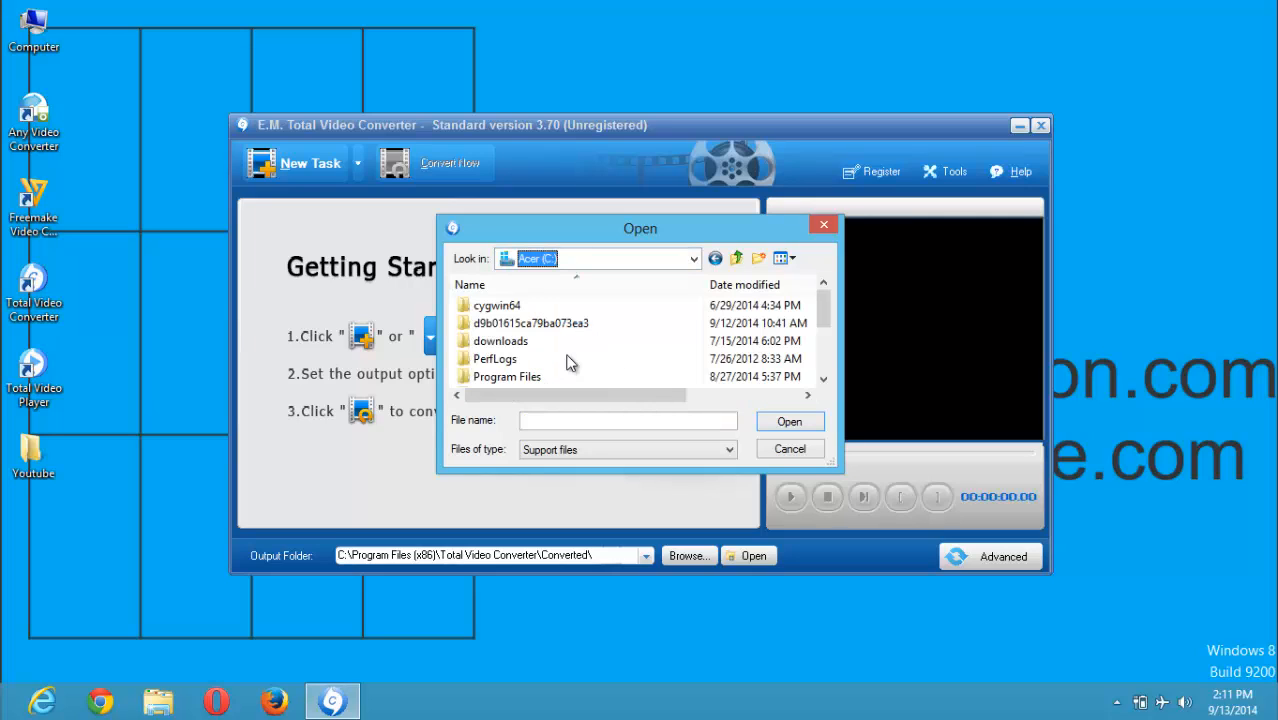
pyautogui.click(825, 380)
pyautogui.click(825, 380)
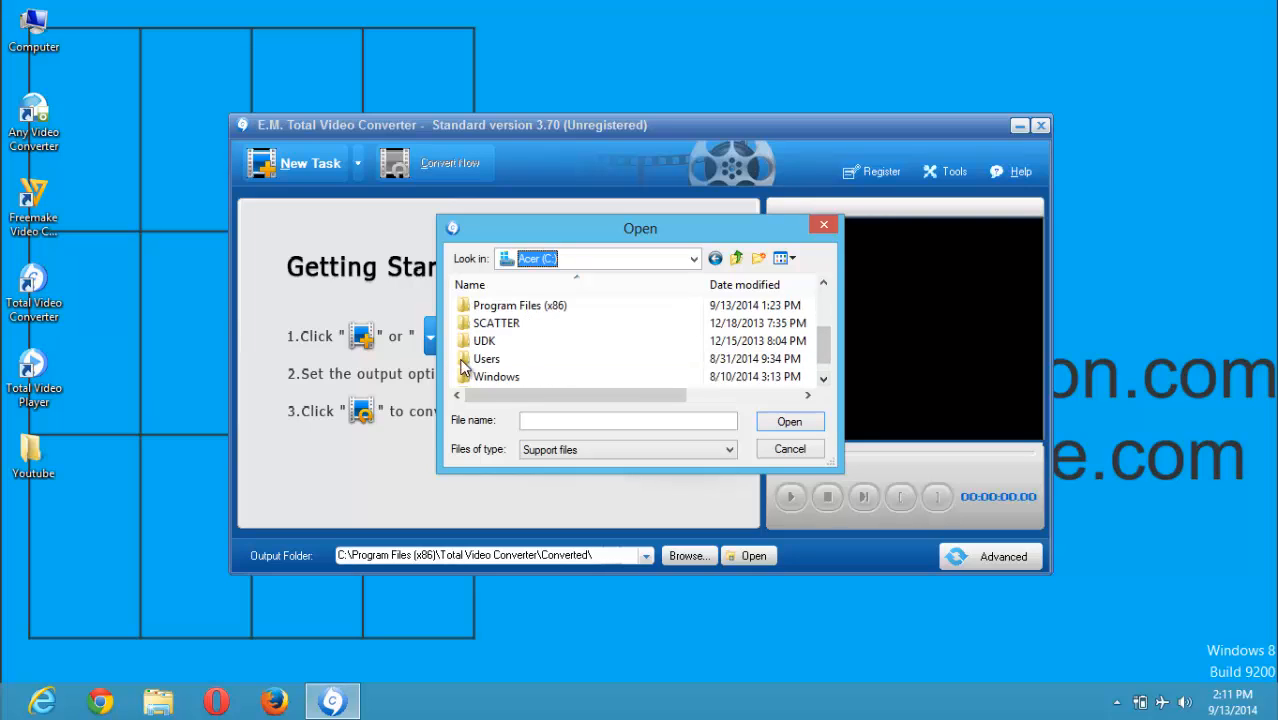
pyautogui.doubleClick(486, 358)
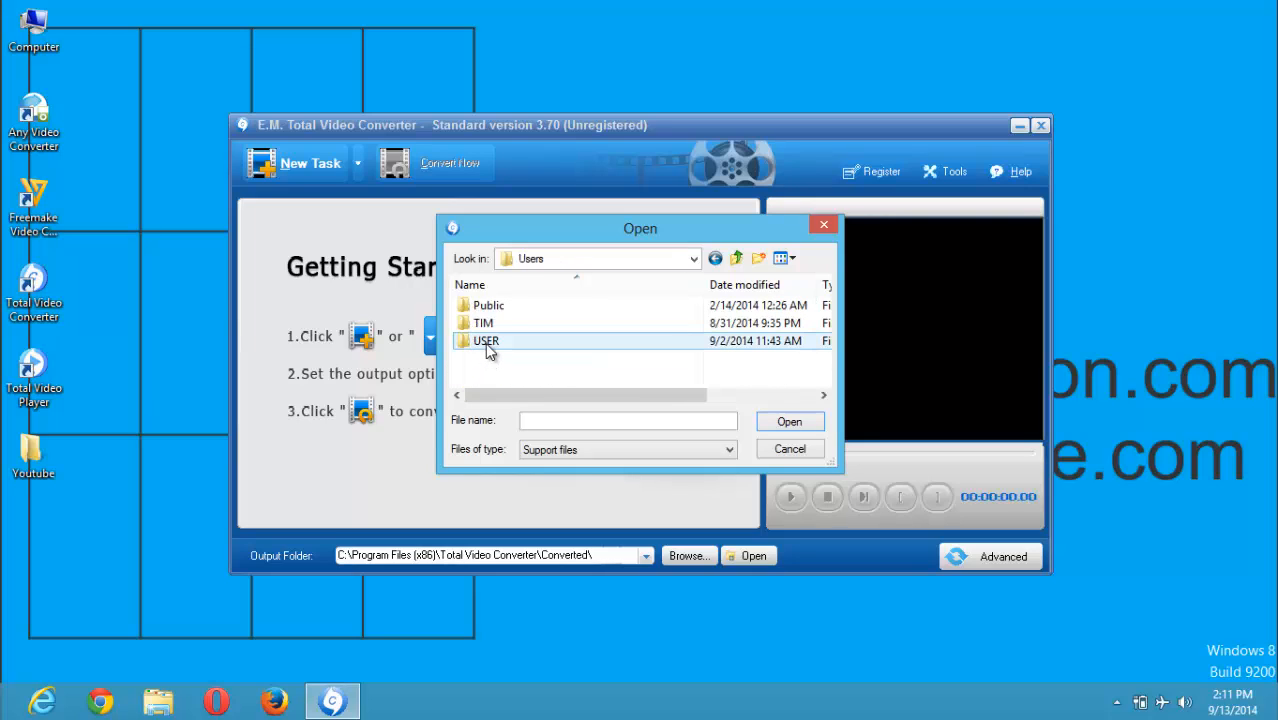
pyautogui.doubleClick(484, 323)
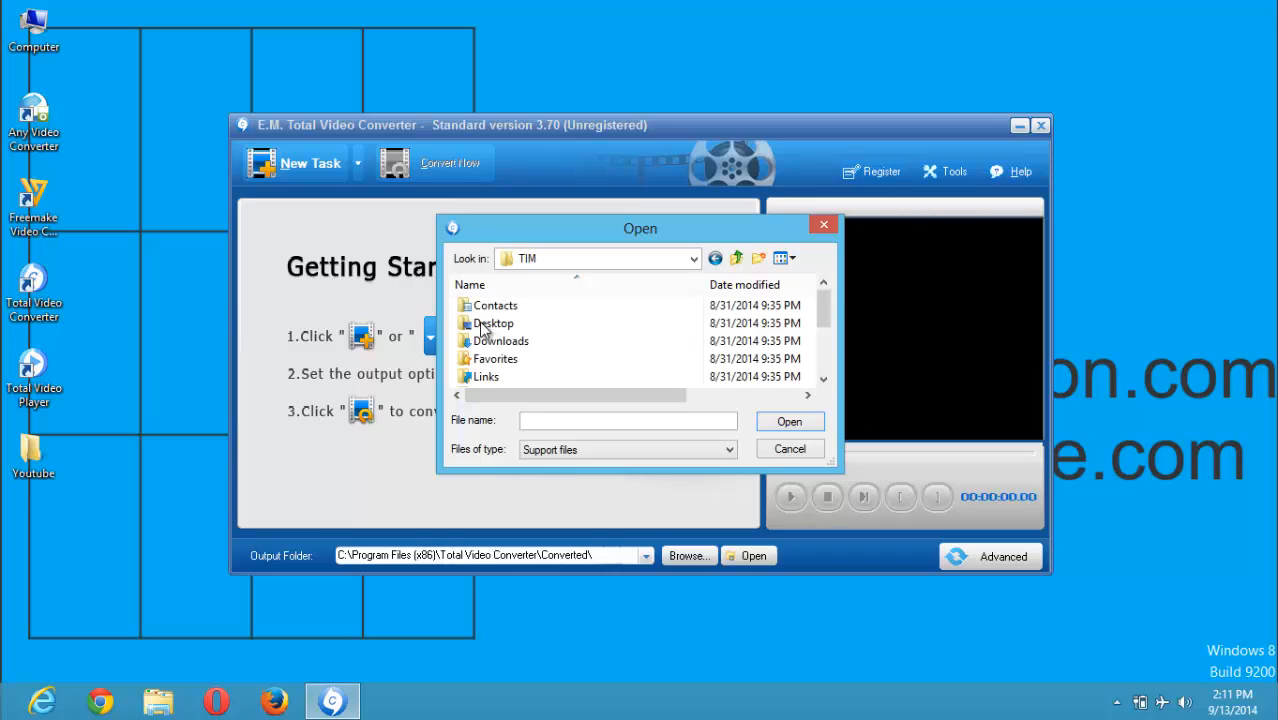
pyautogui.click(499, 341)
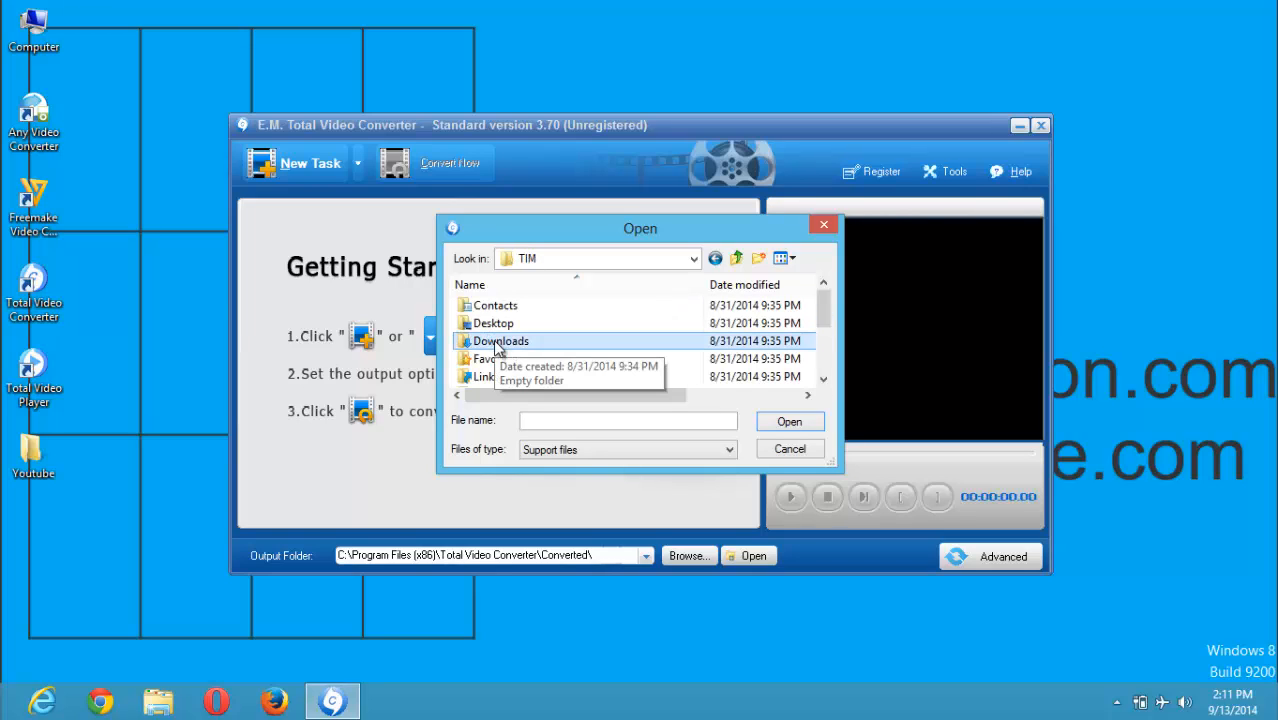
pyautogui.press('BackSpace')
# Step: Open the USER Desktop's Youtube folder and load the tutorial video for conversion
pyautogui.doubleClick(493, 341)
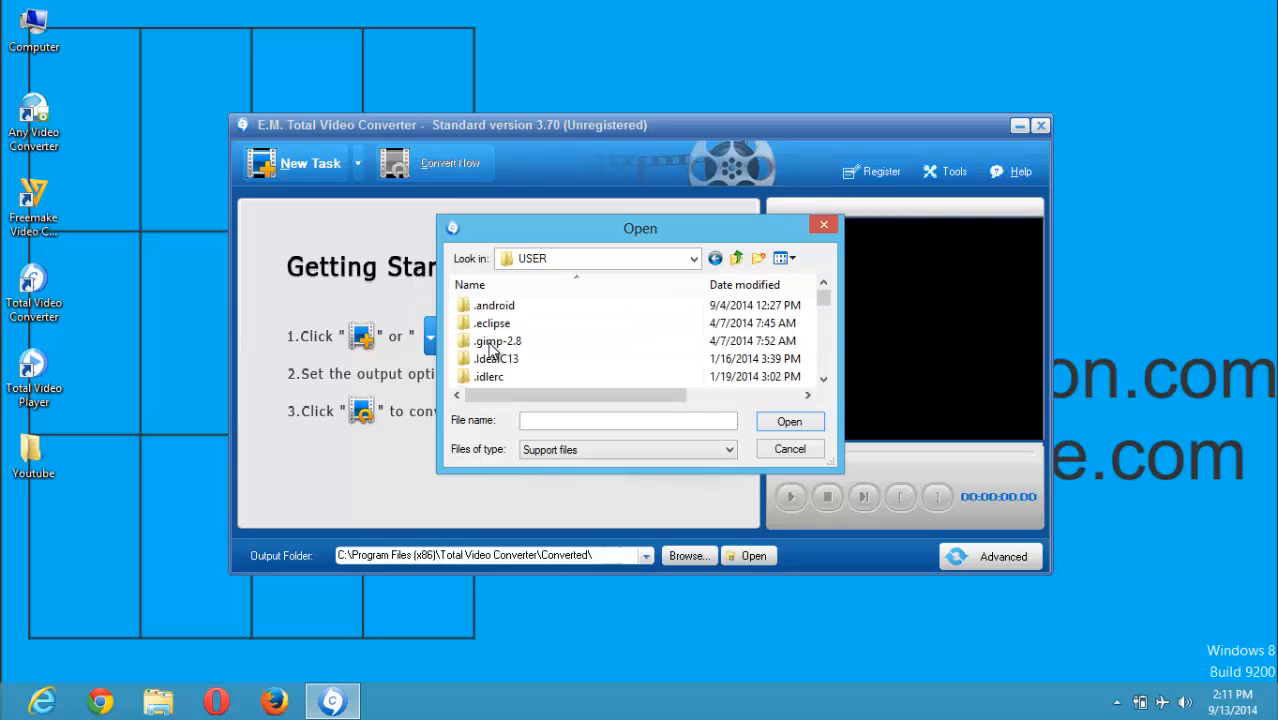
pyautogui.click(493, 342)
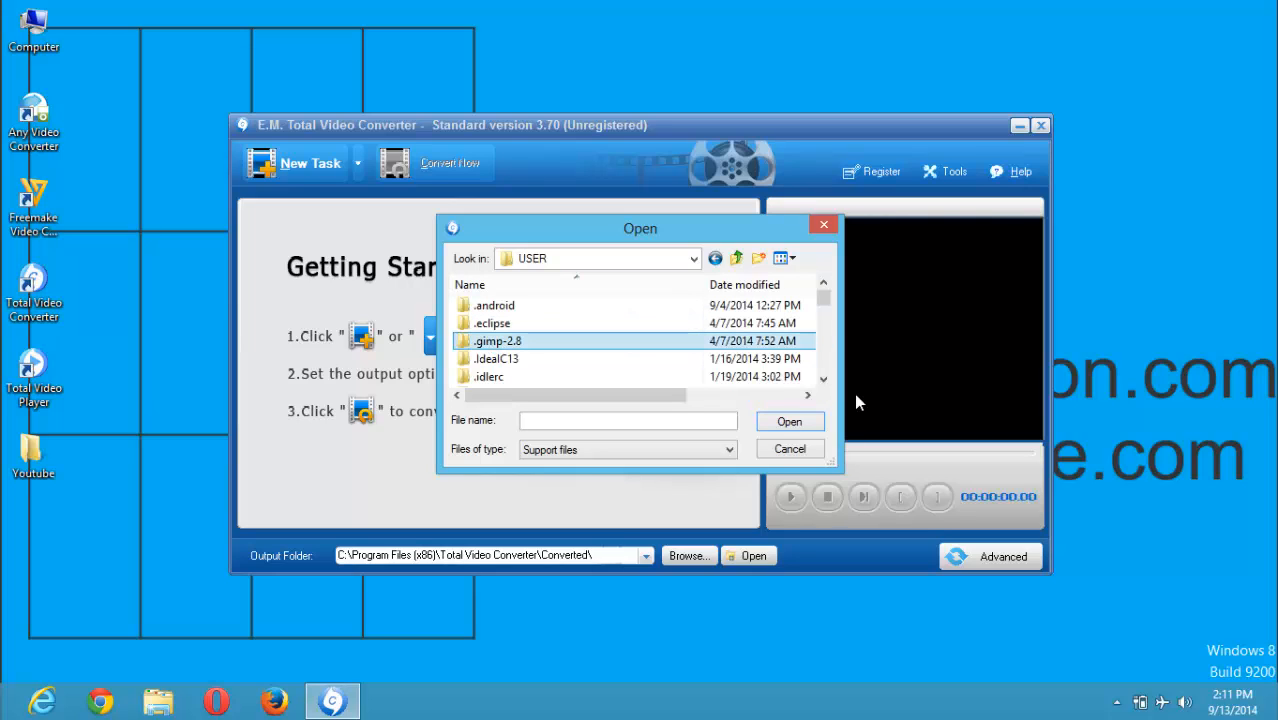
pyautogui.click(823, 383)
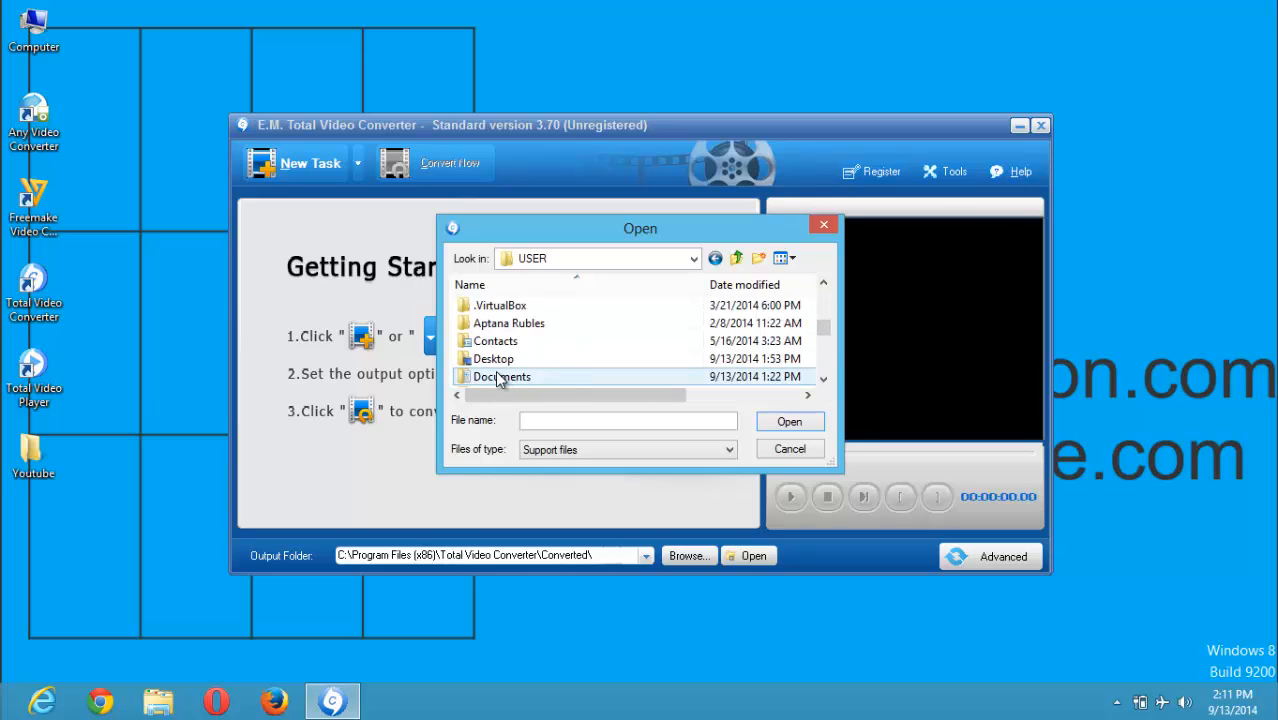
pyautogui.doubleClick(493, 359)
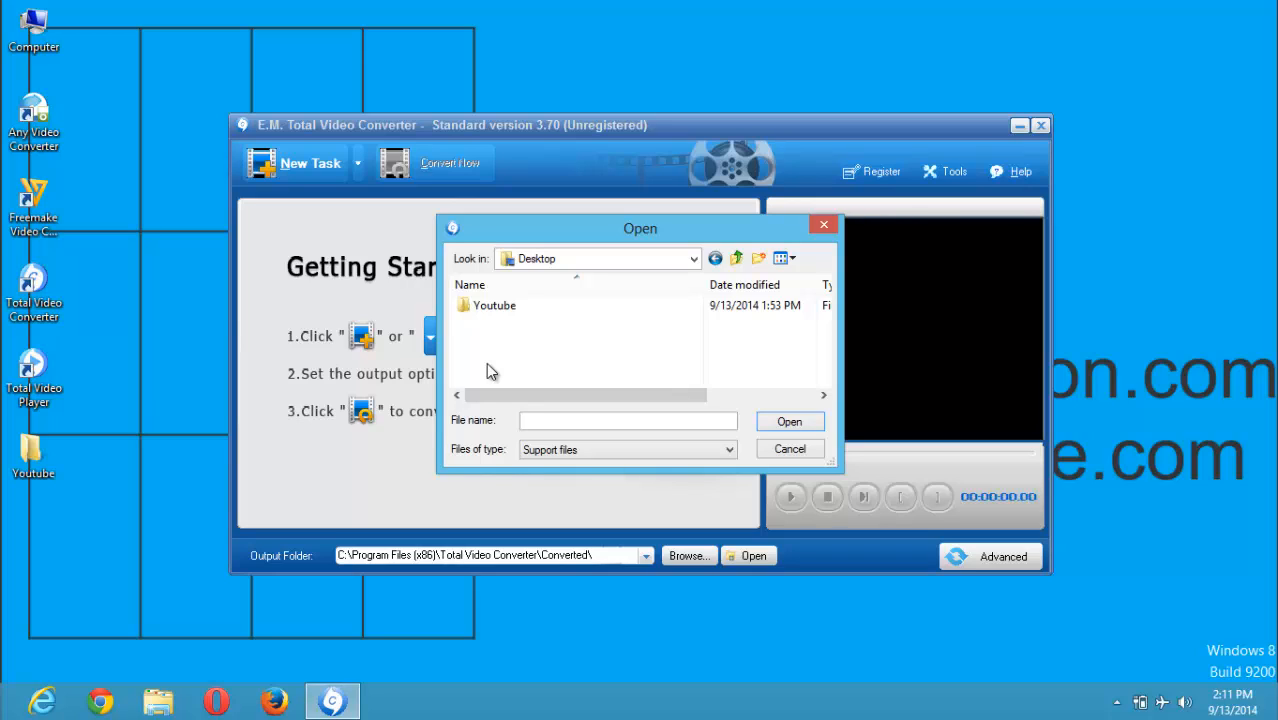
pyautogui.doubleClick(504, 312)
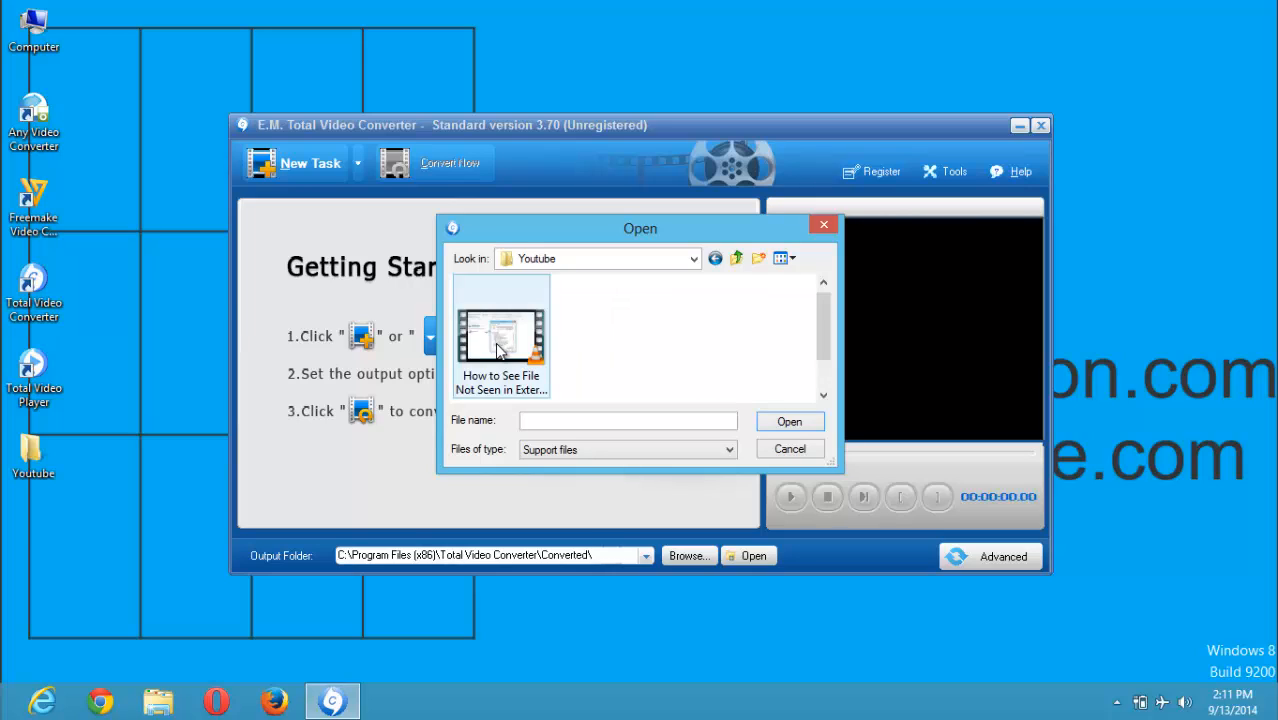
pyautogui.click(500, 348)
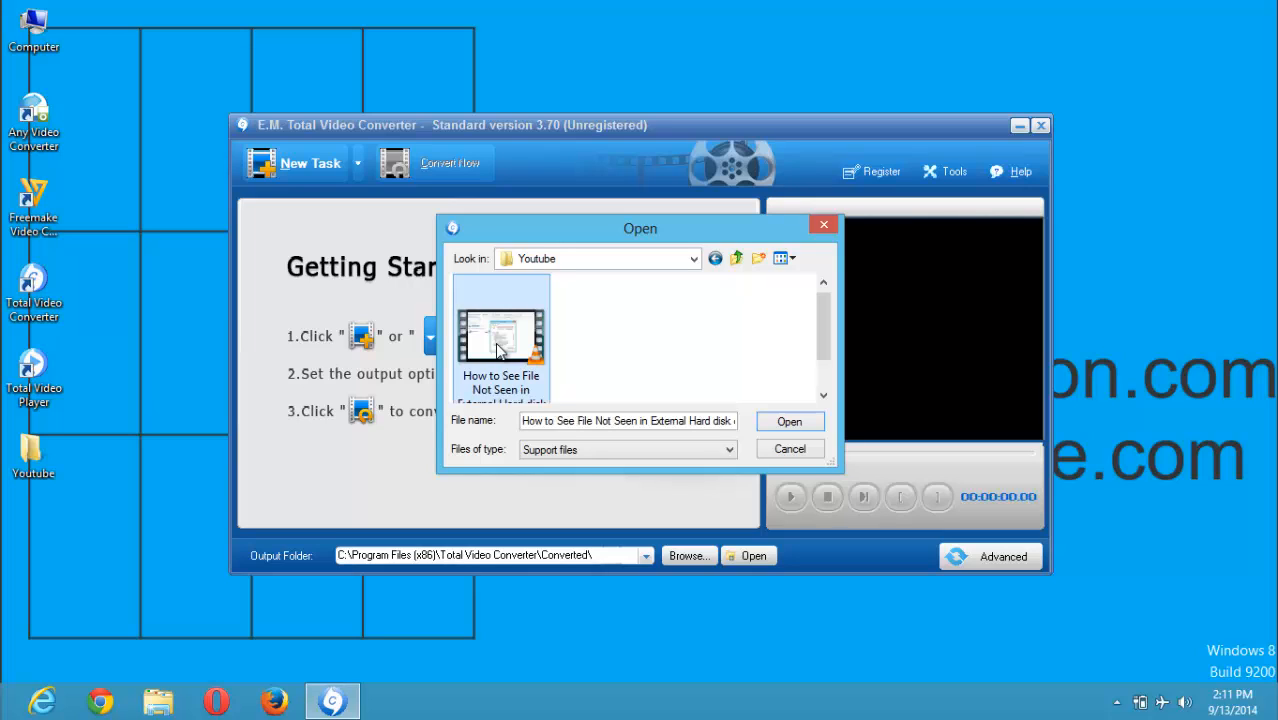
pyautogui.click(789, 422)
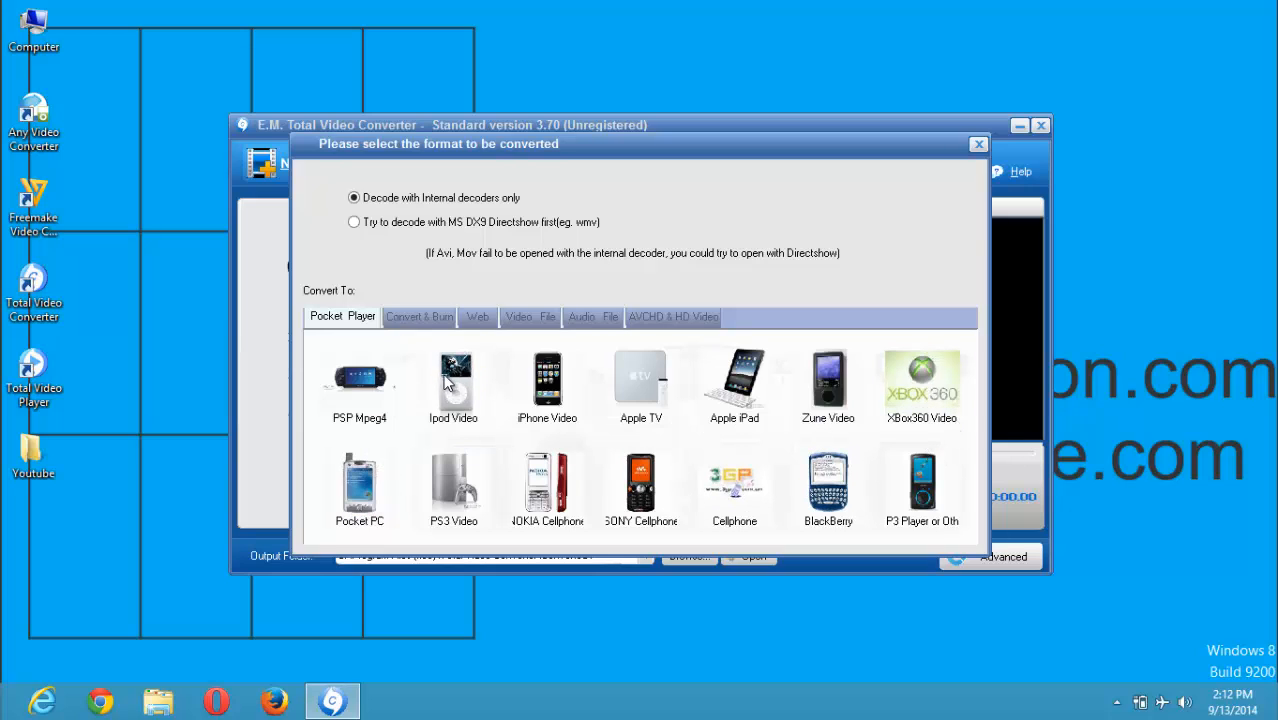
# Step: Browse the disc-burning and web format groups, then the Video File group with 3GP
pyautogui.click(420, 317)
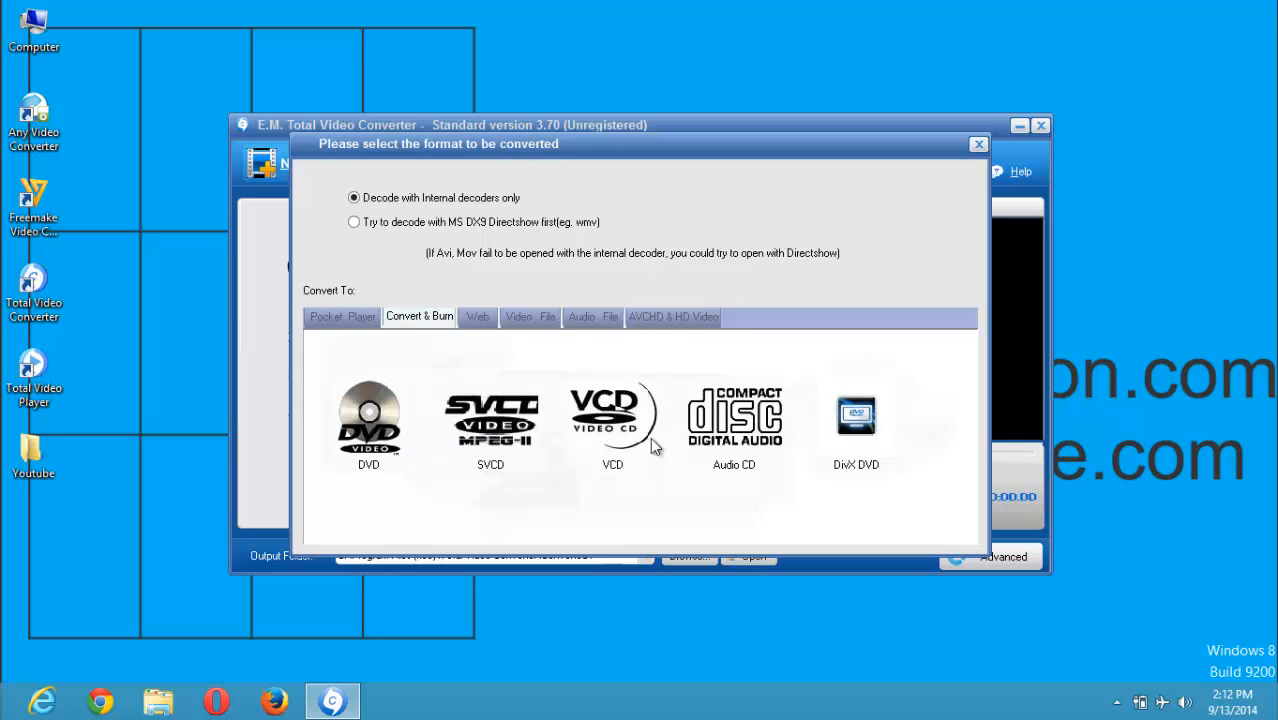
pyautogui.click(478, 317)
pyautogui.click(368, 402)
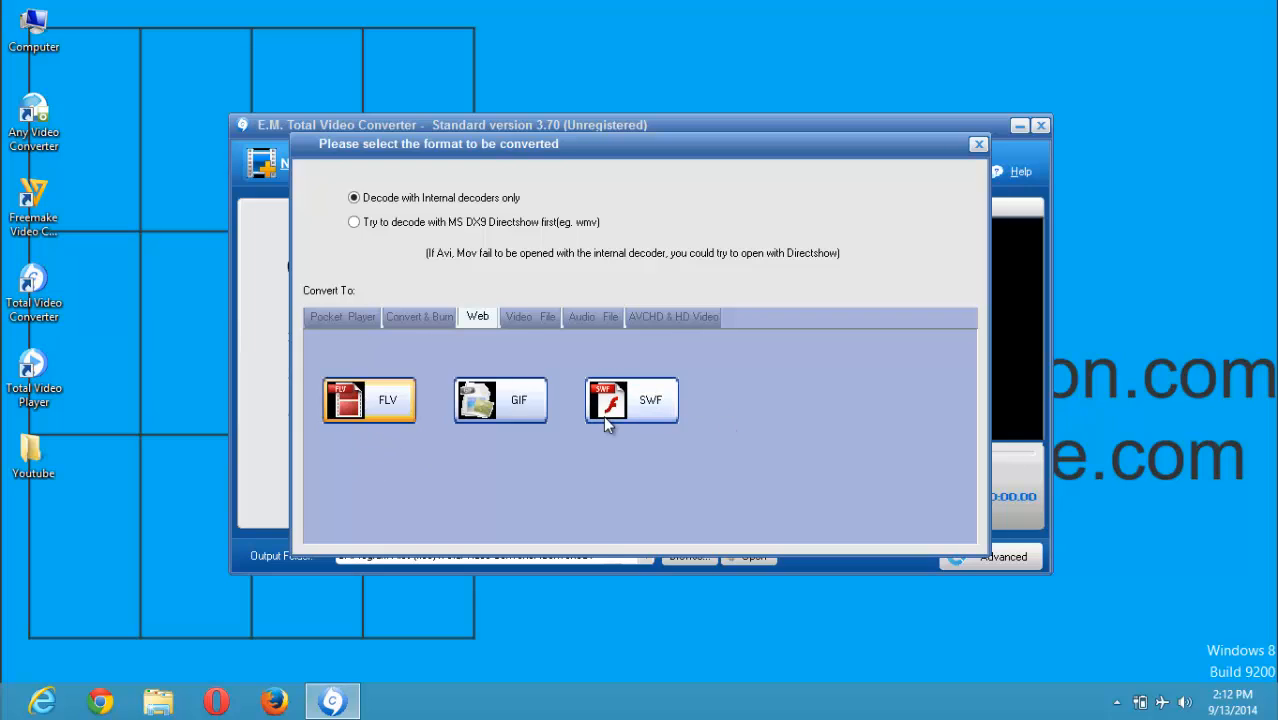
pyautogui.click(538, 320)
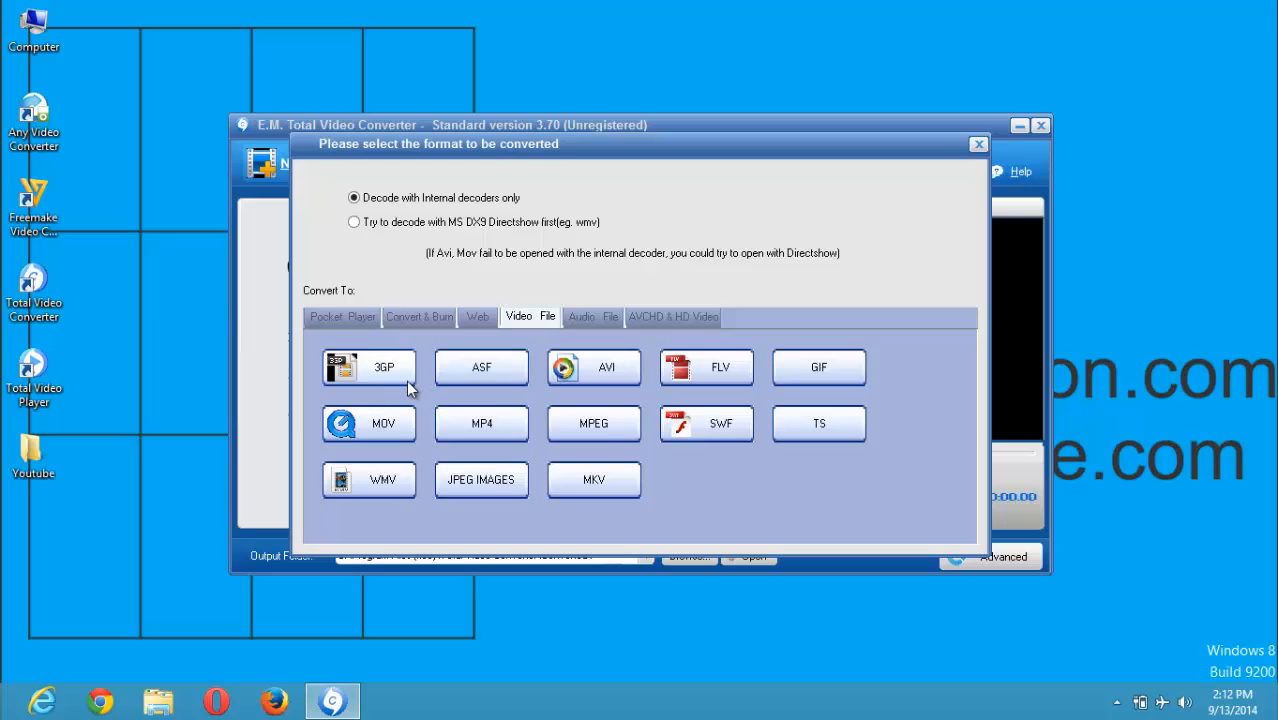
pyautogui.click(406, 380)
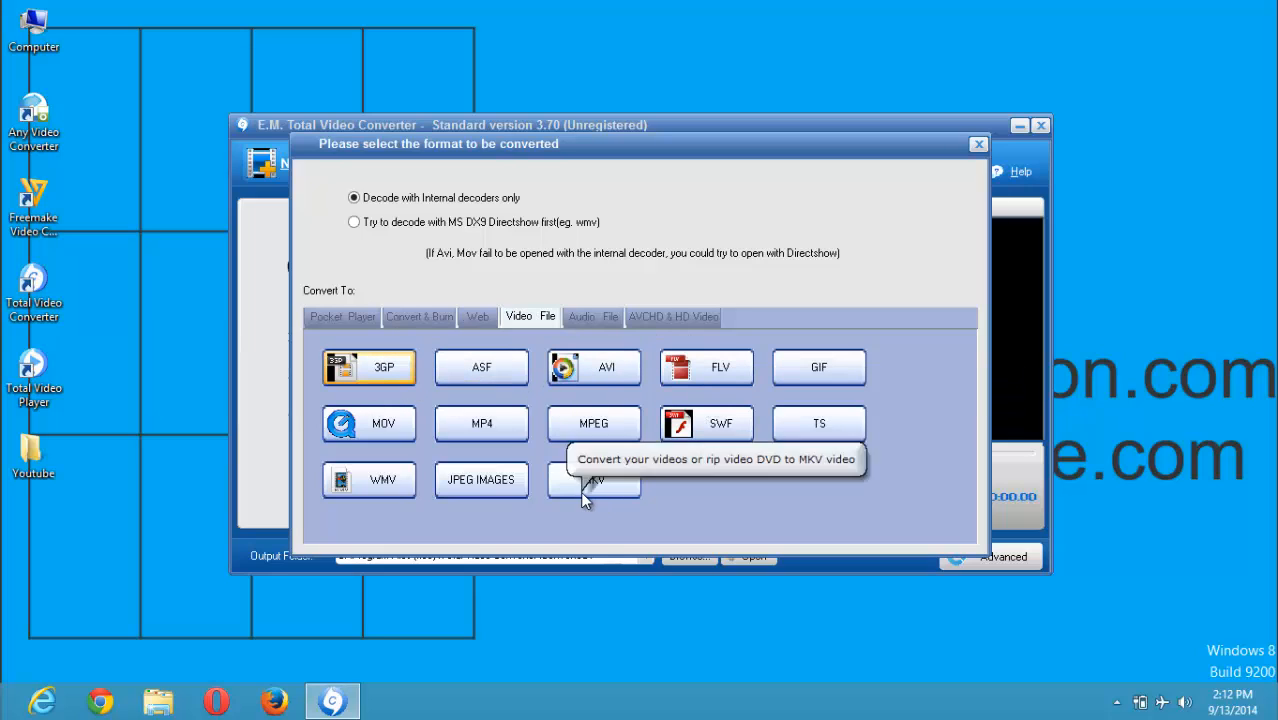
# Step: Review the Audio File and AVCHD & HD groups, then return to Video File formats
pyautogui.click(594, 318)
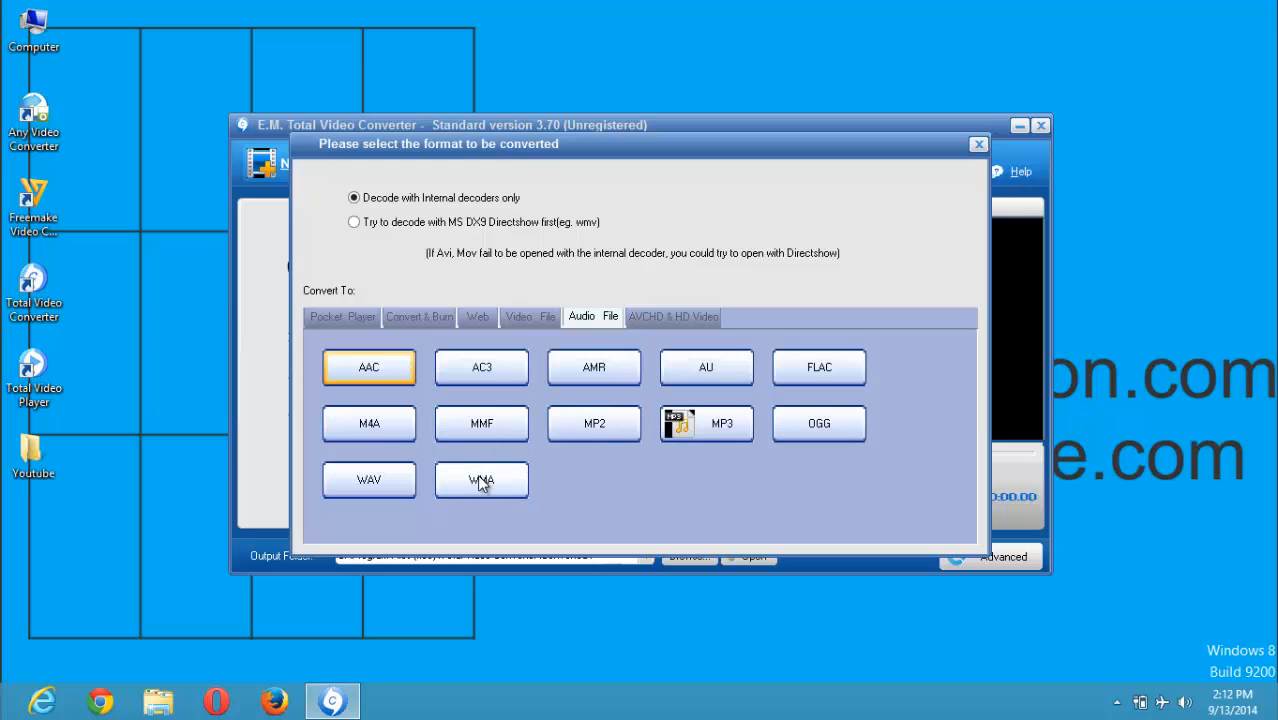
pyautogui.click(668, 318)
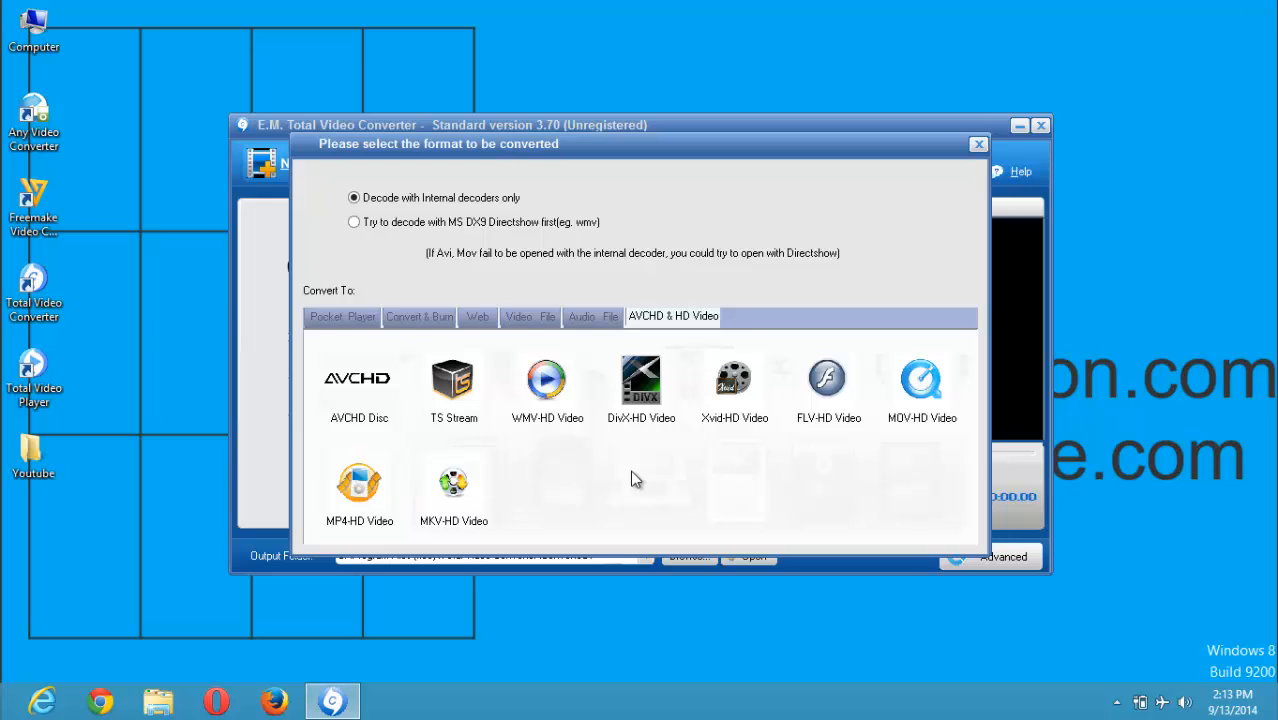
pyautogui.click(524, 317)
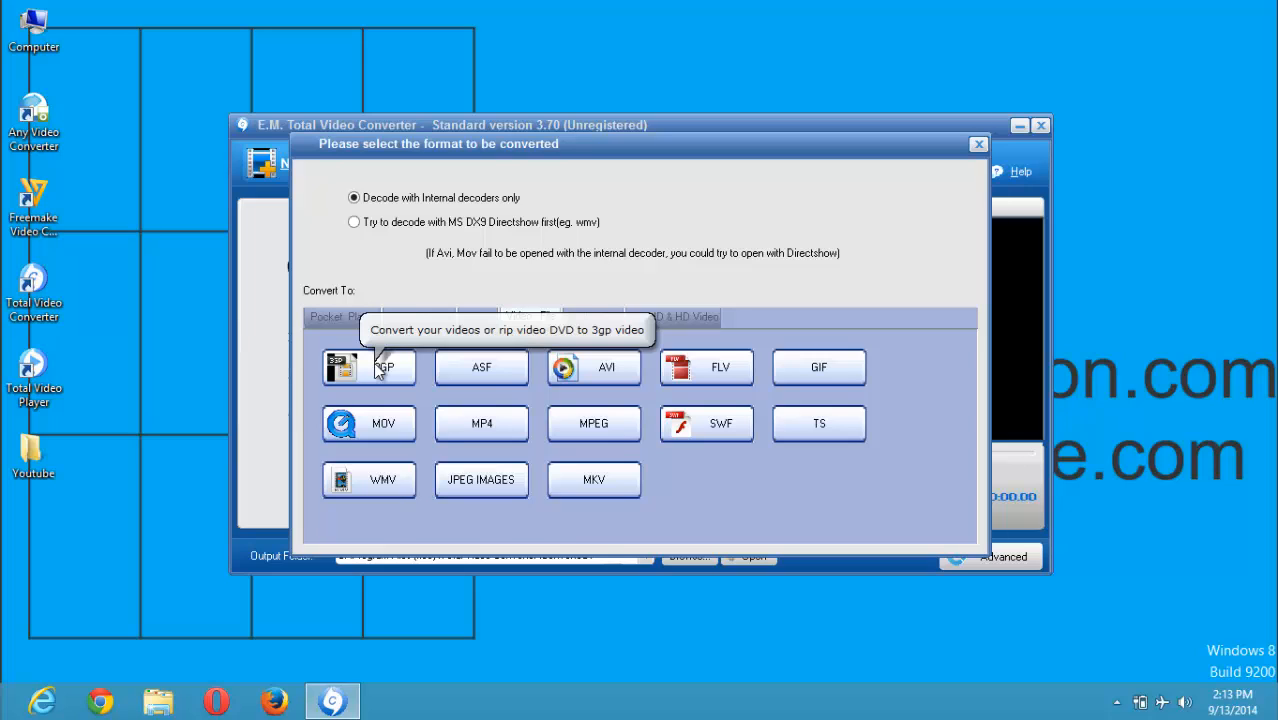
# Step: Choose plain 3gp as the output format from the 3GP variants
pyautogui.click(378, 370)
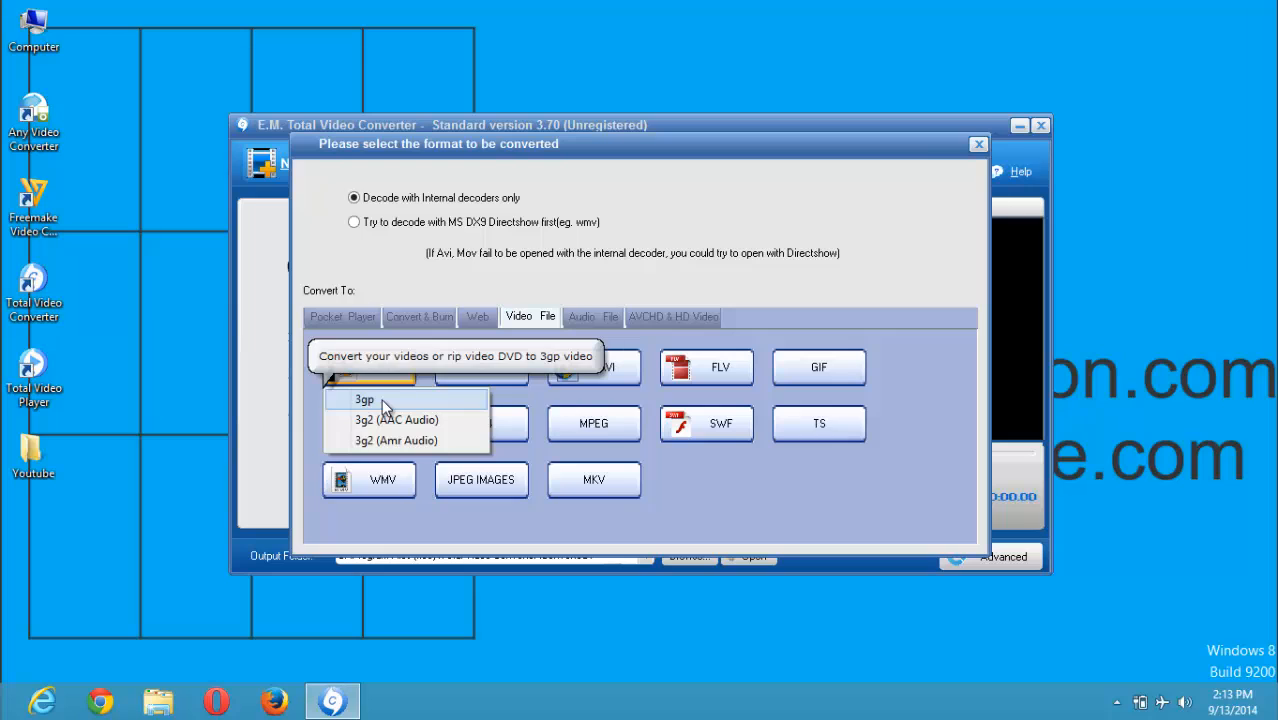
pyautogui.click(381, 399)
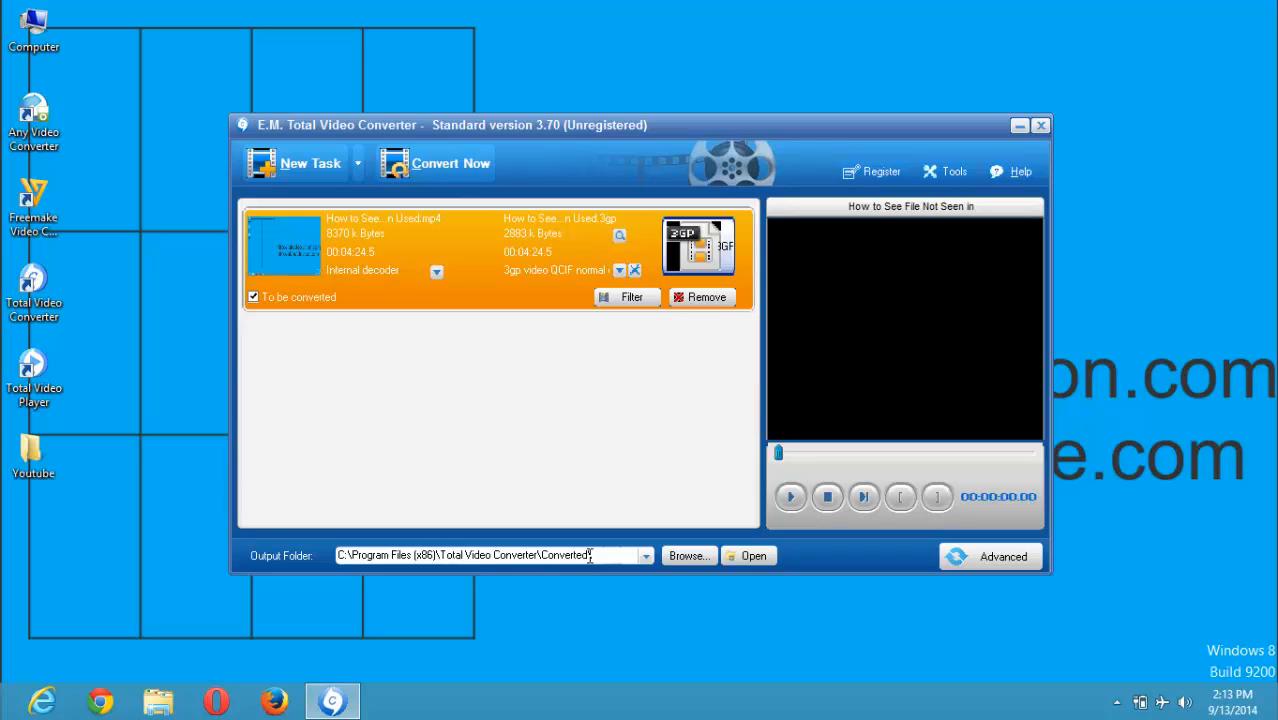
# Step: Set the output folder to Acer (C:) > Users > USER > Desktop
pyautogui.click(695, 556)
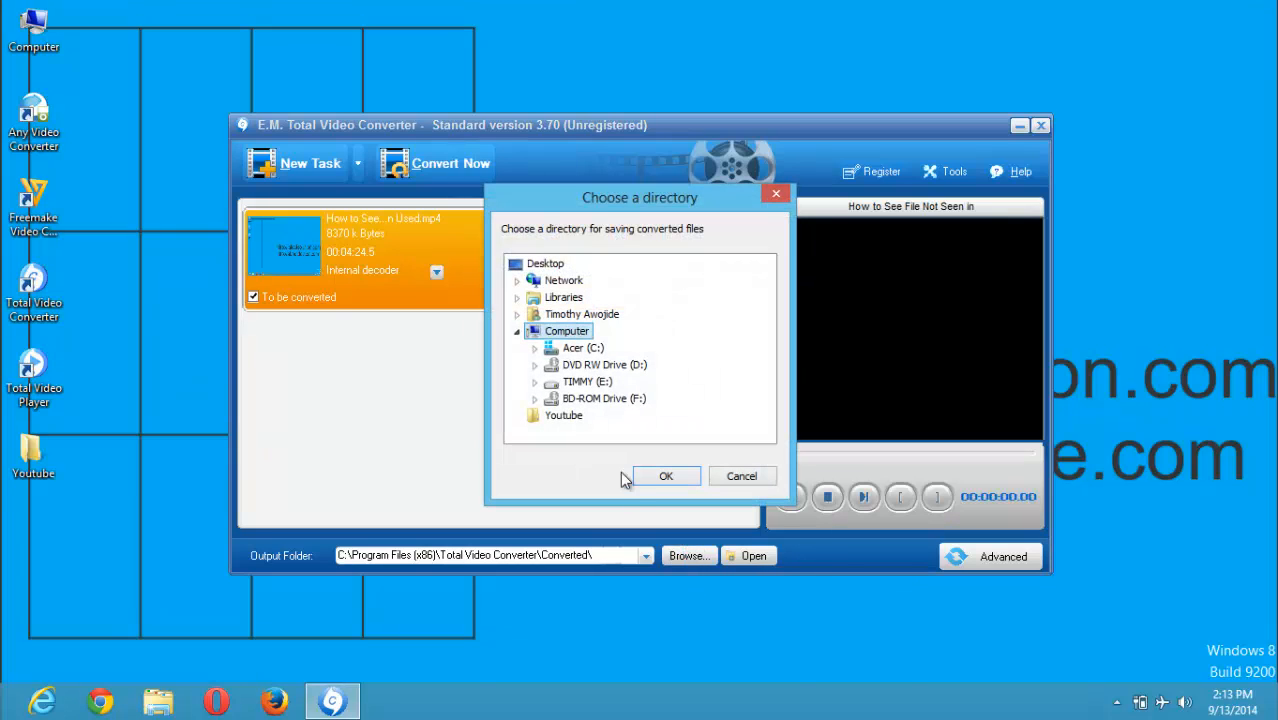
pyautogui.click(575, 349)
pyautogui.doubleClick(575, 349)
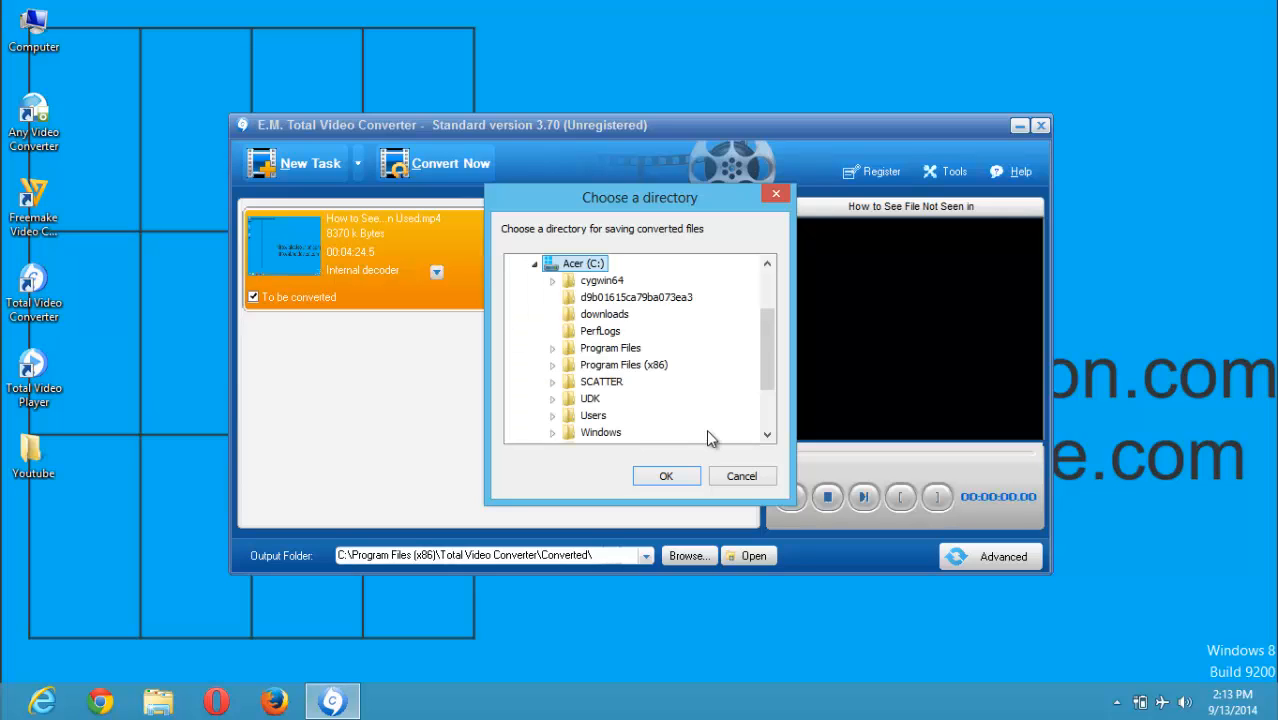
pyautogui.doubleClick(605, 415)
pyautogui.click(606, 415)
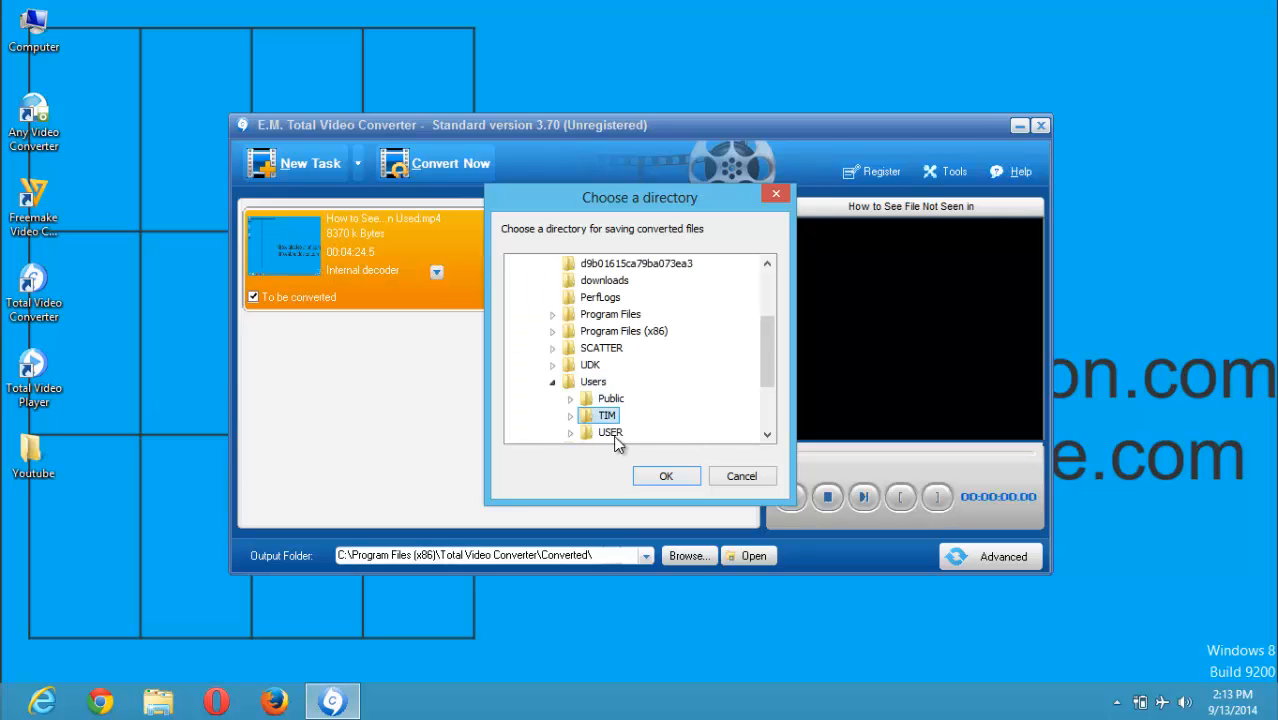
pyautogui.doubleClick(610, 432)
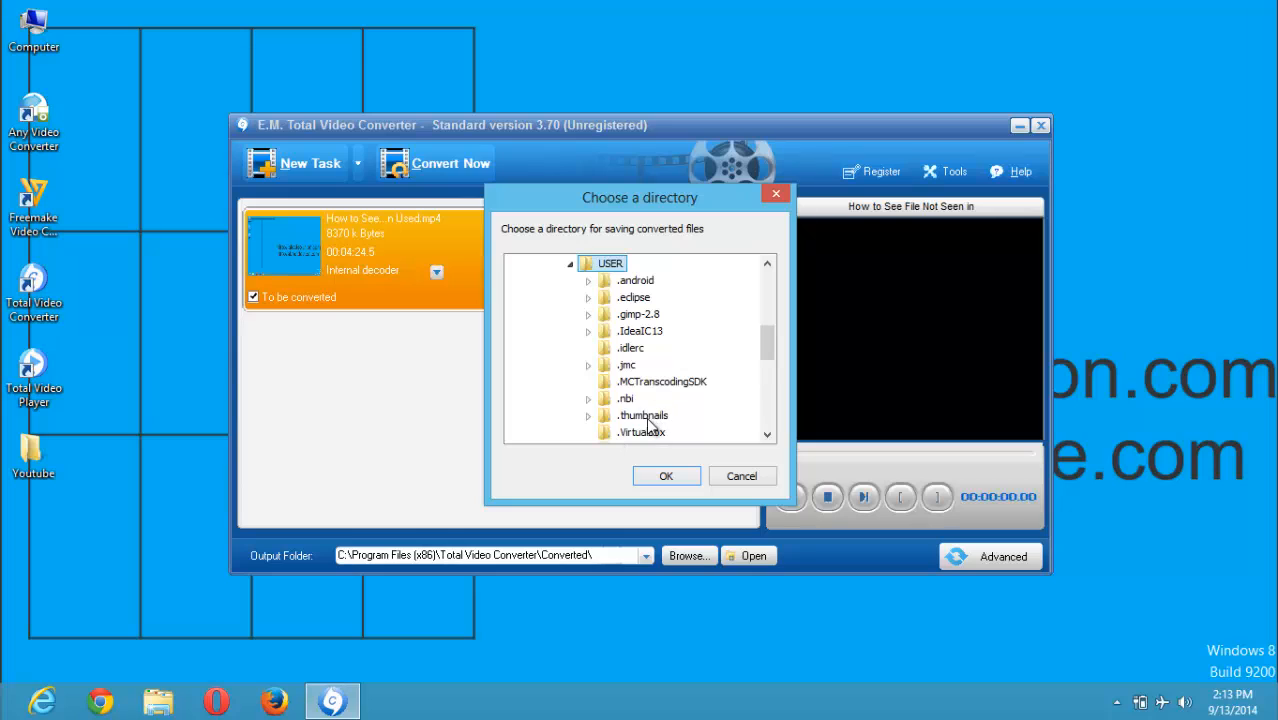
pyautogui.doubleClick(645, 415)
pyautogui.click(634, 432)
pyautogui.click(666, 475)
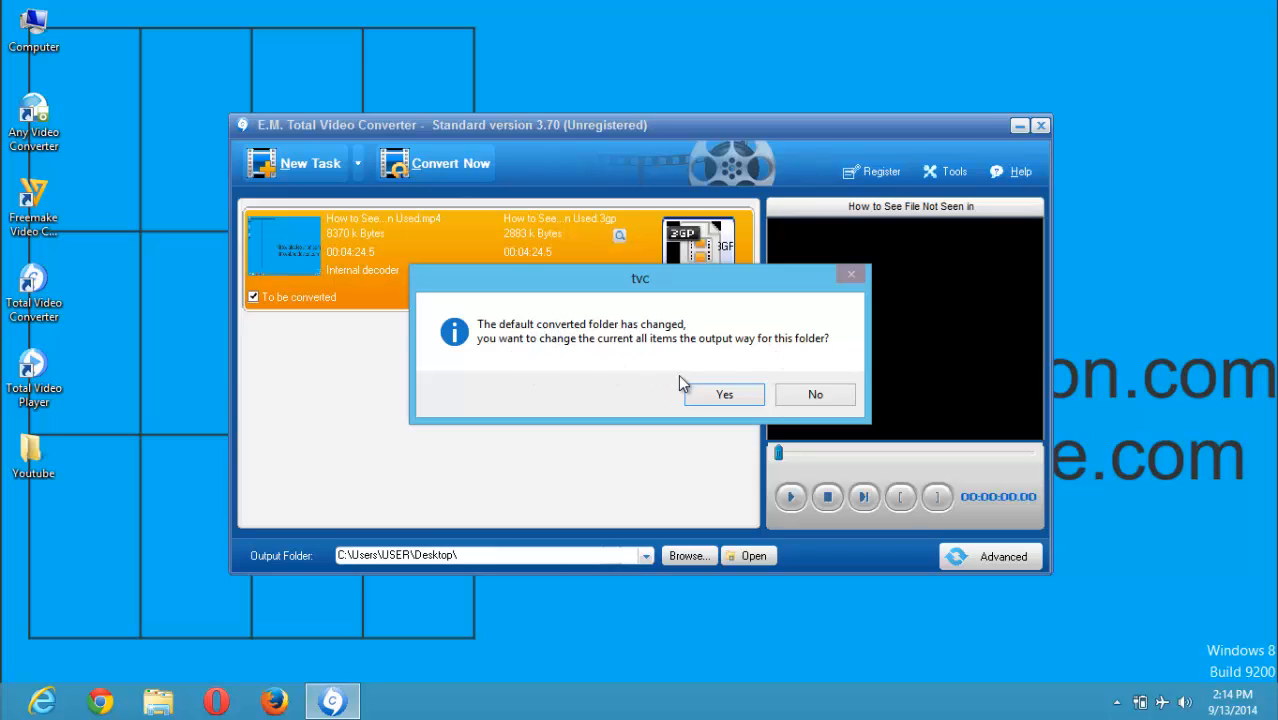
# Step: Apply the new Desktop destination to all queued items
pyautogui.click(717, 397)
pyautogui.click(717, 398)
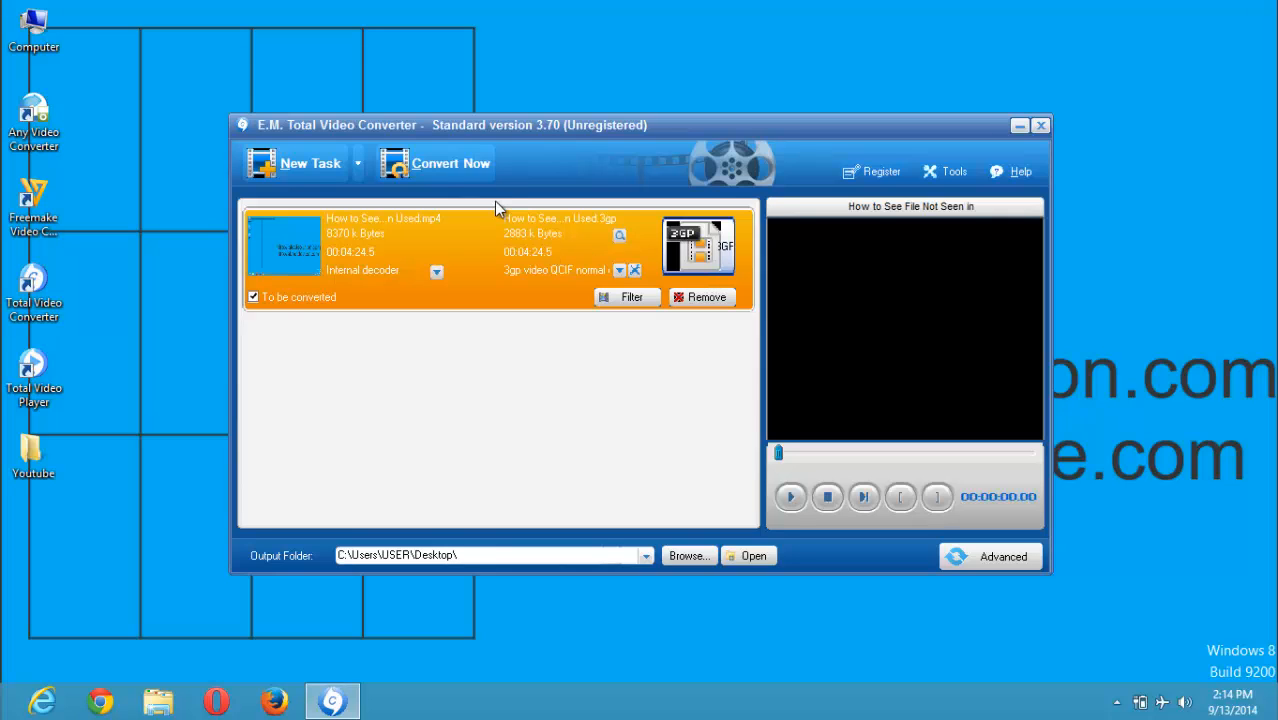
# Step: Start the MP4-to-3GP conversion, toggling background converting and minimizing then restoring the progress window
pyautogui.click(425, 170)
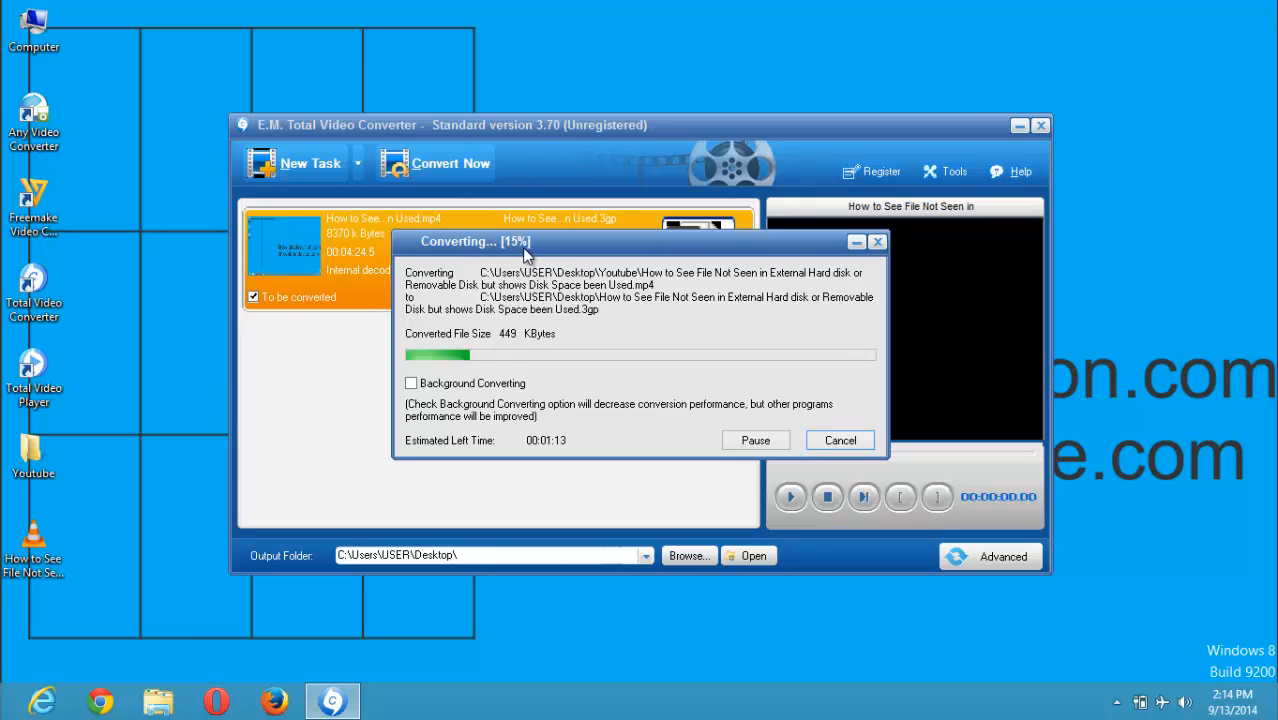
pyautogui.click(411, 384)
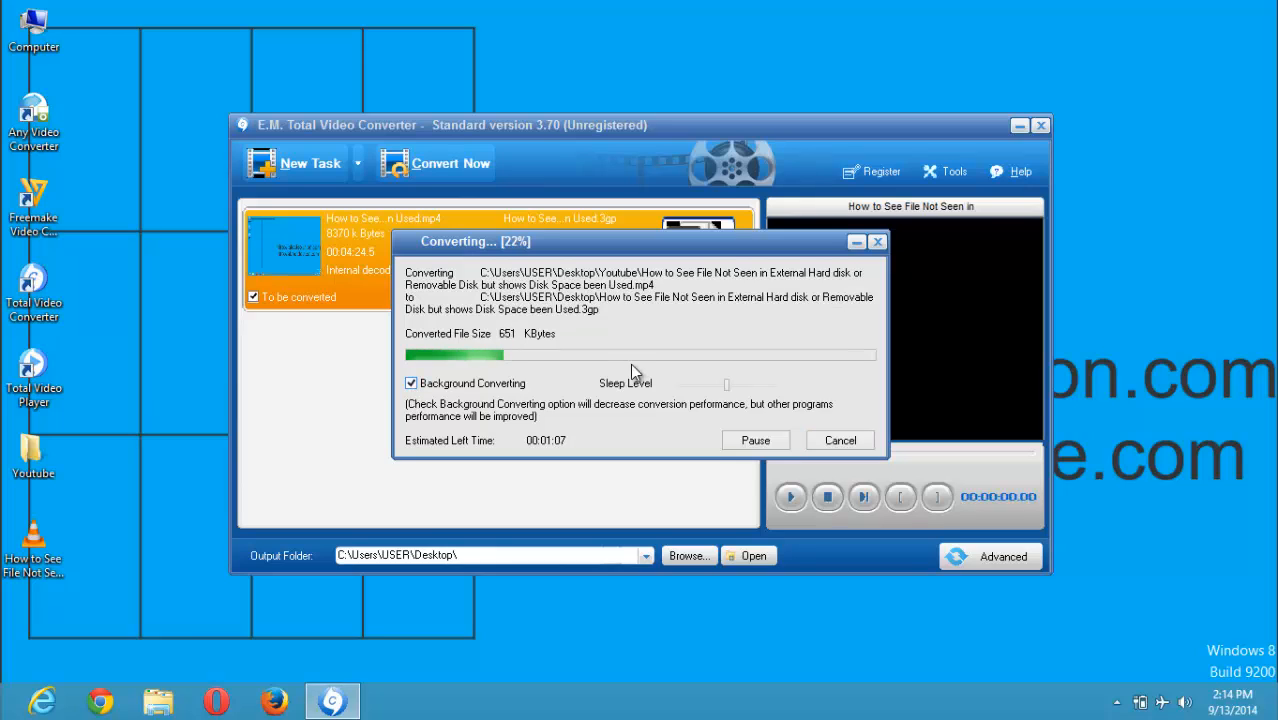
pyautogui.click(855, 242)
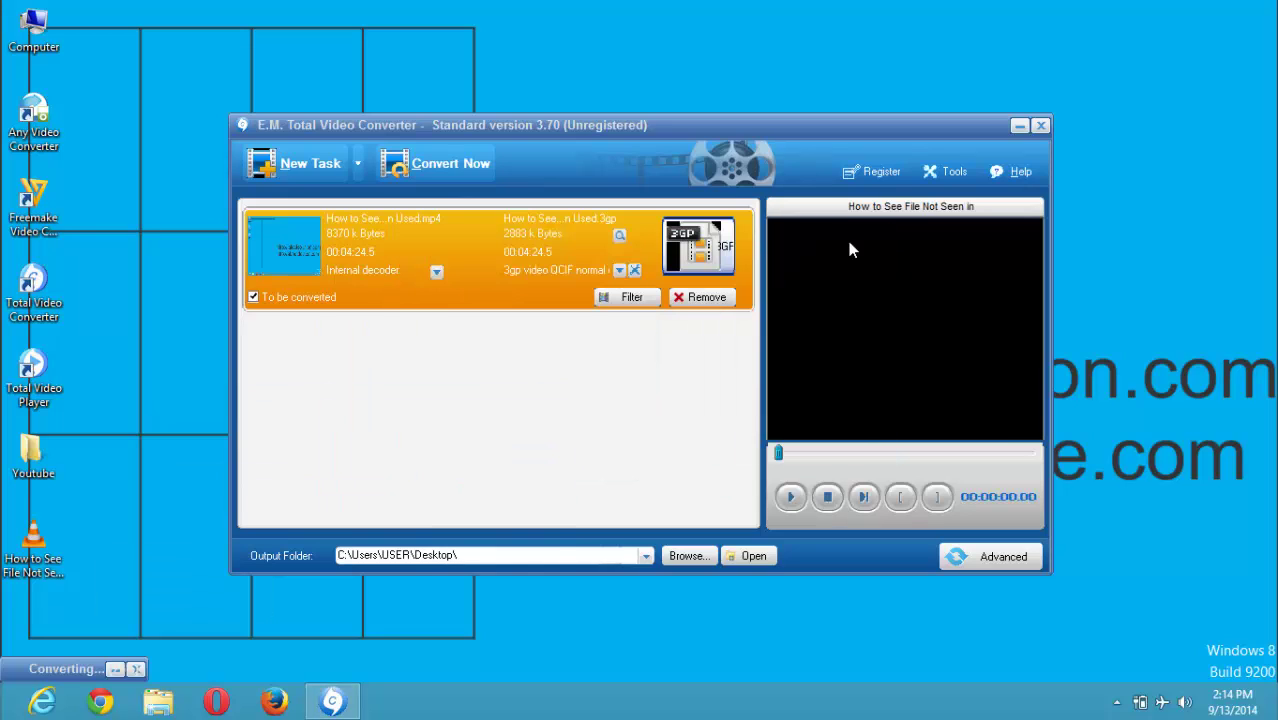
pyautogui.click(117, 670)
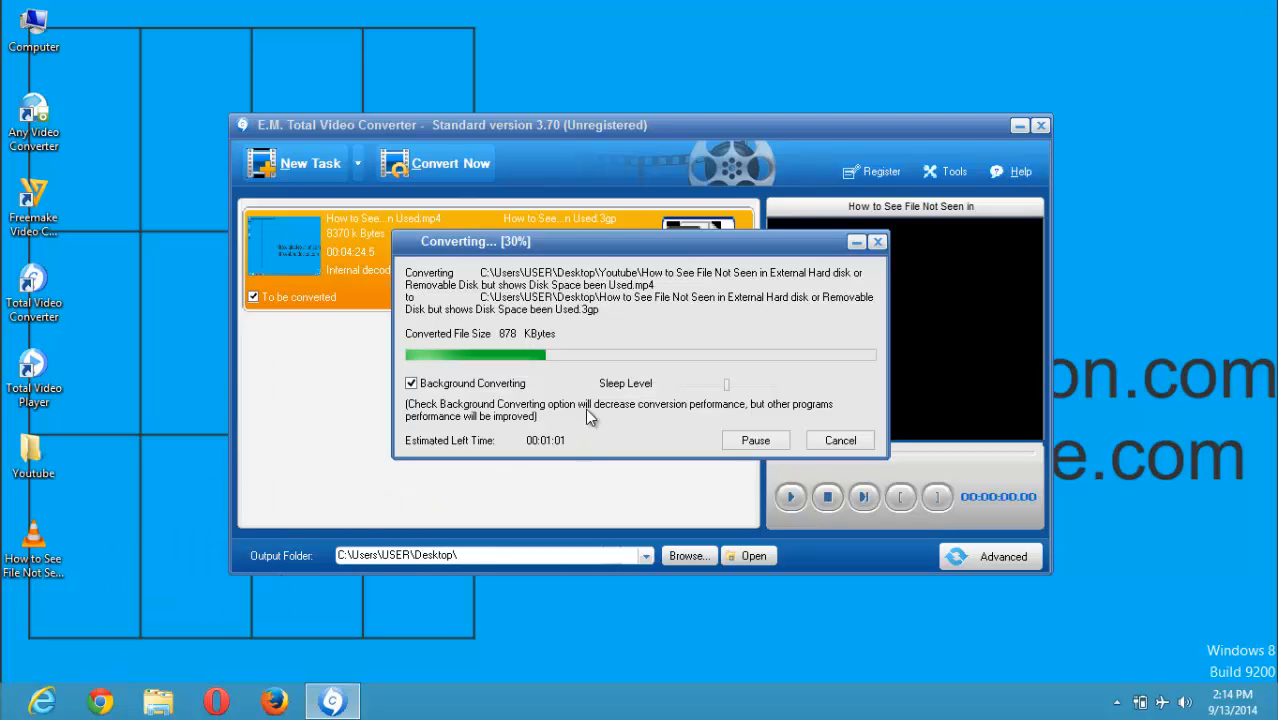
pyautogui.click(411, 383)
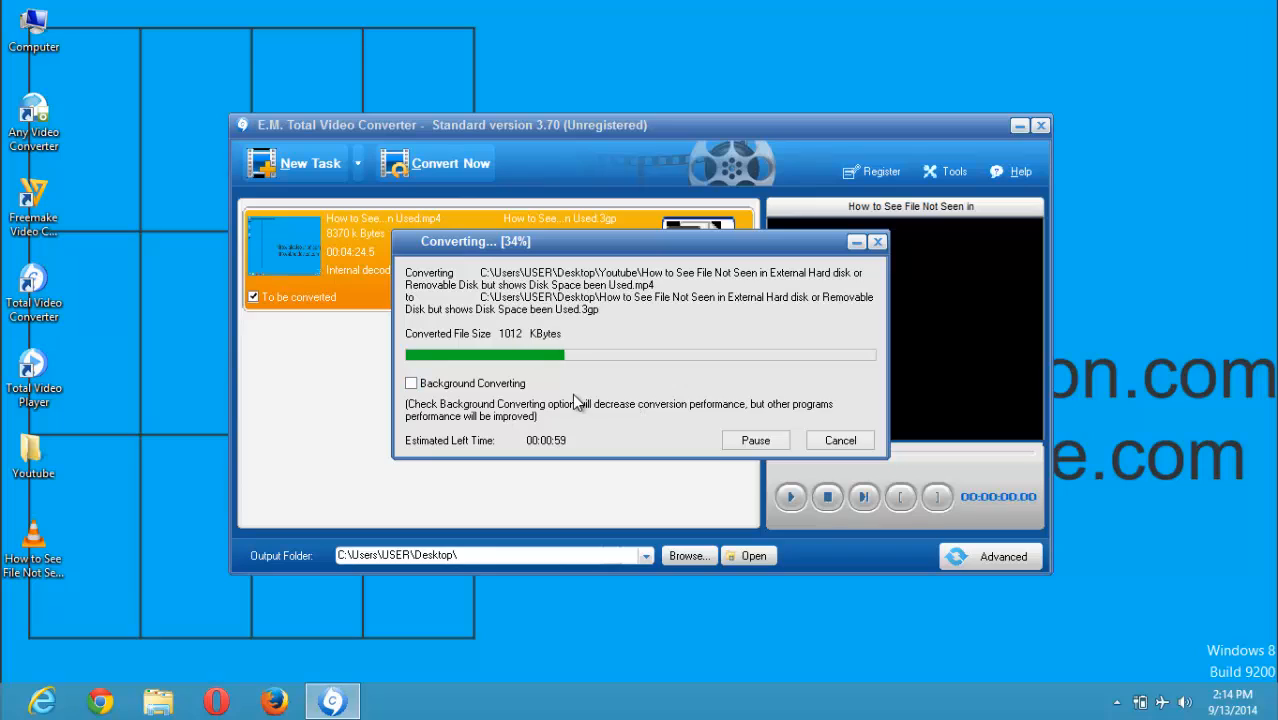